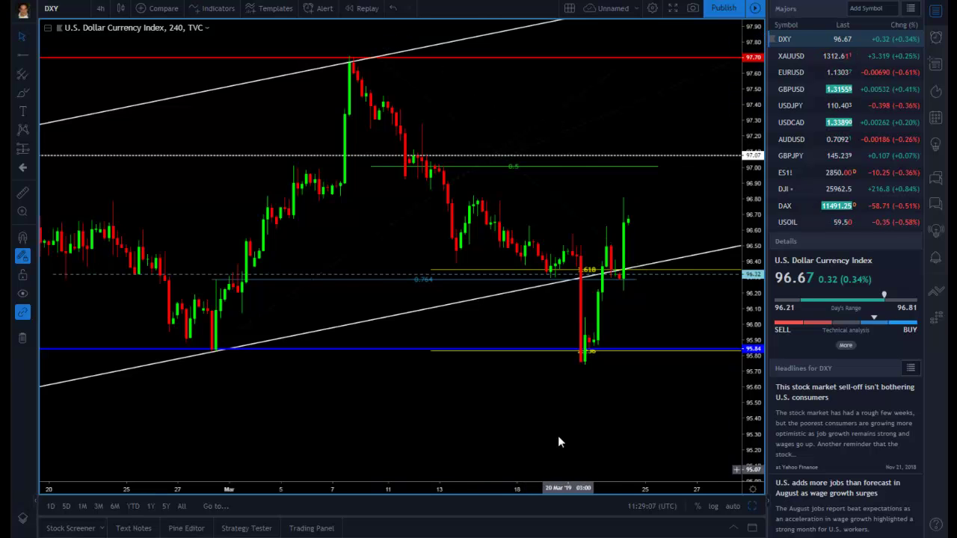
Scroll and drag back through DXY history to check the channel's earlier touches, then return to recent bars.
drag(554, 430, 517, 435)
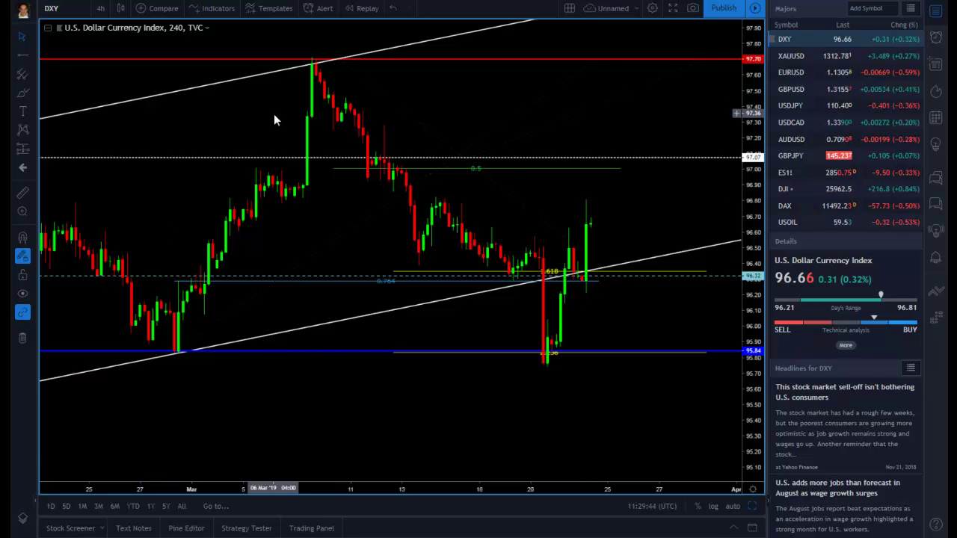
scroll(273, 114, down, 5)
drag(312, 306, 333, 270)
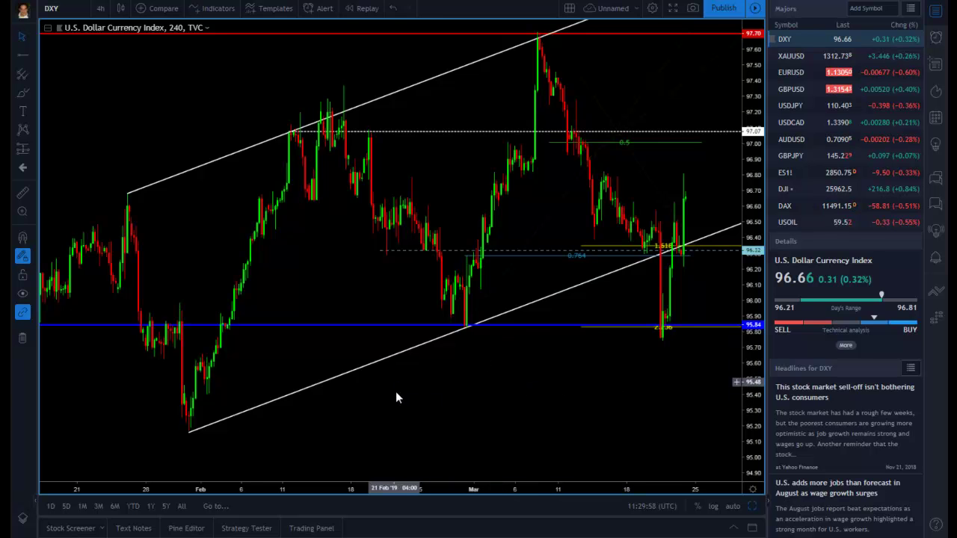
scroll(398, 396, down, 2)
scroll(399, 392, down, 2)
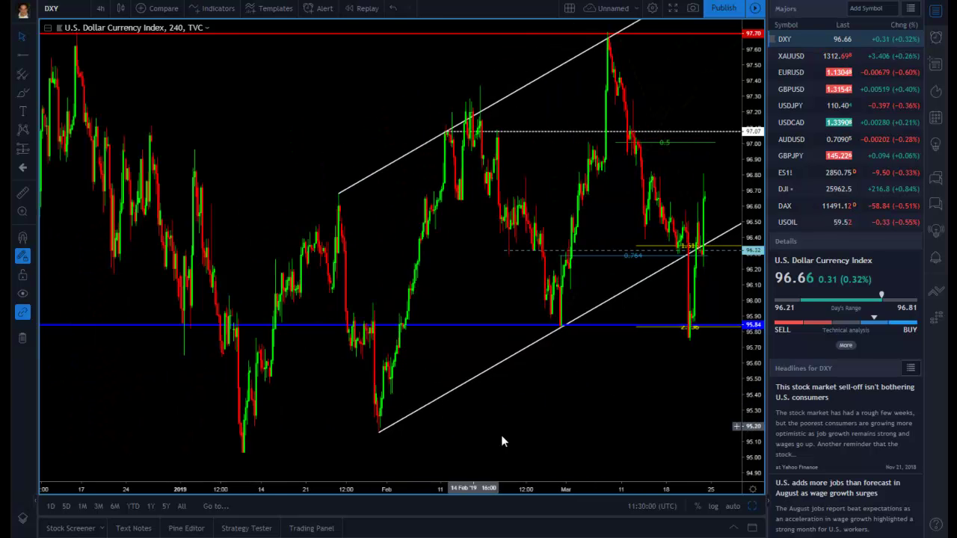
drag(491, 434, 472, 389)
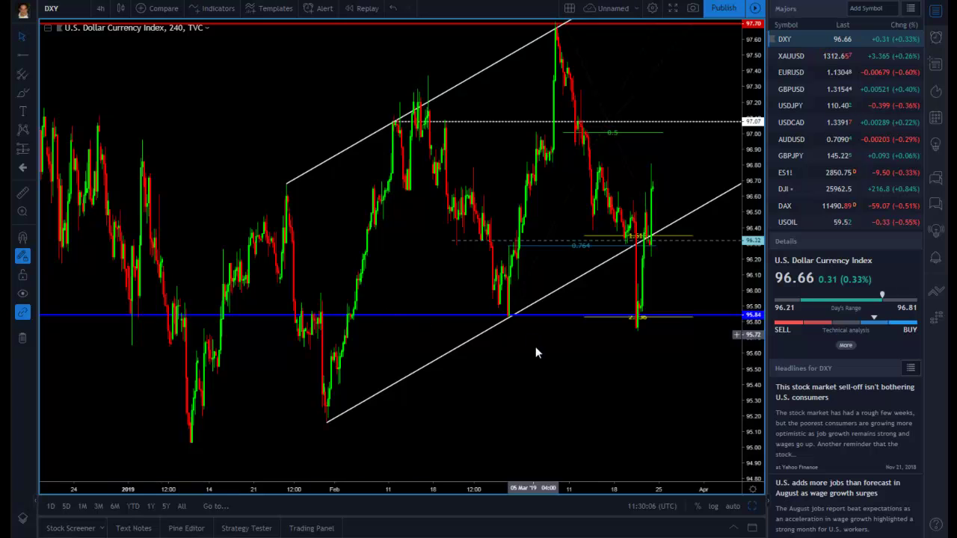
scroll(496, 365, up, 4)
drag(410, 394, 563, 391)
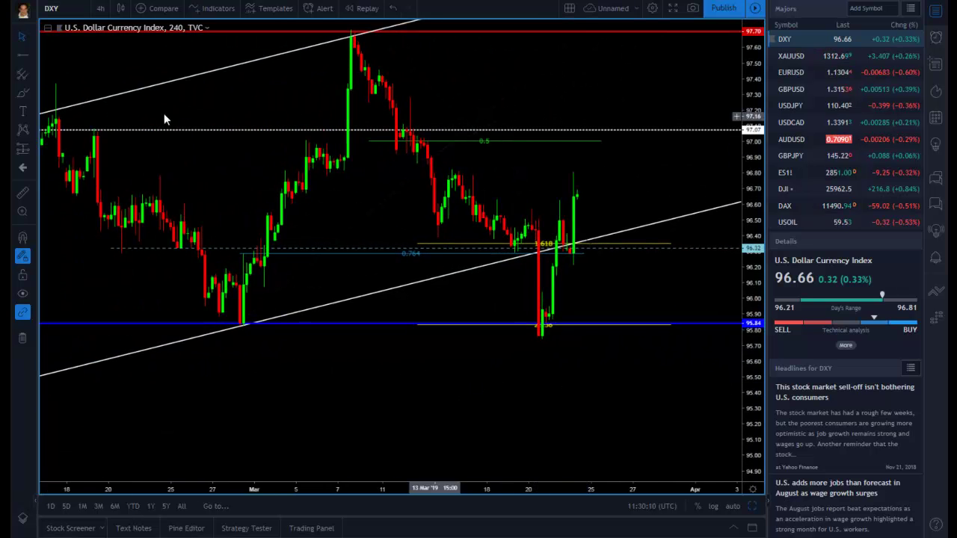
Draw an arrow from the channel support line up to the 97.07 level.
click(32, 54)
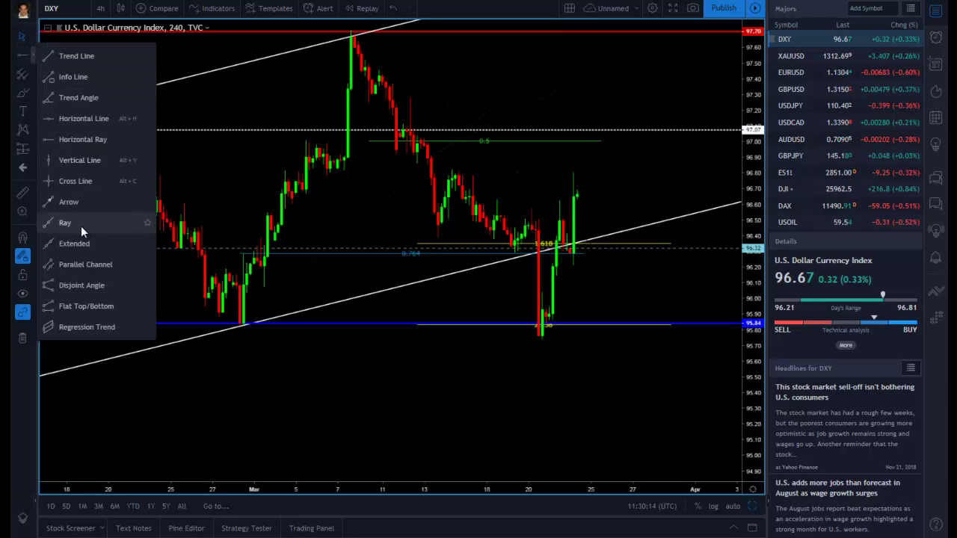
click(78, 203)
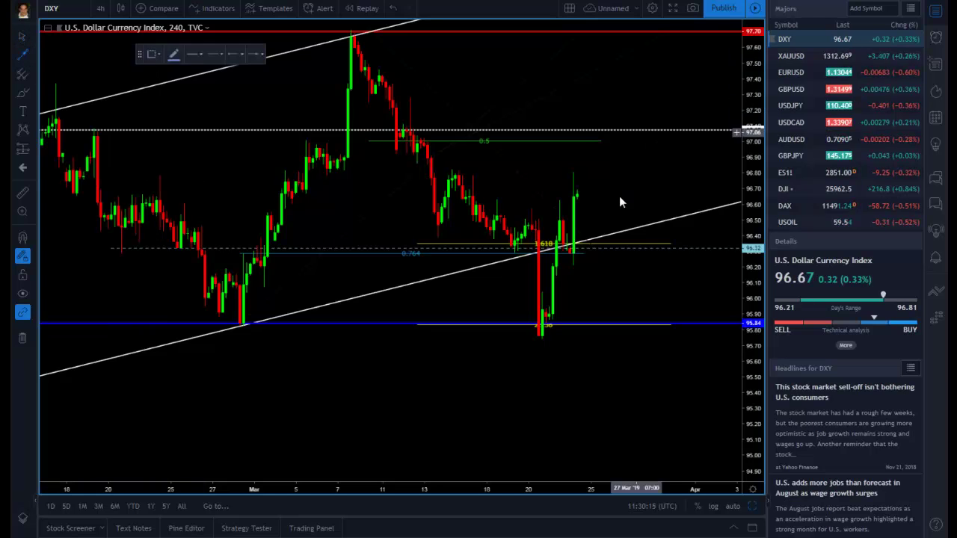
click(588, 240)
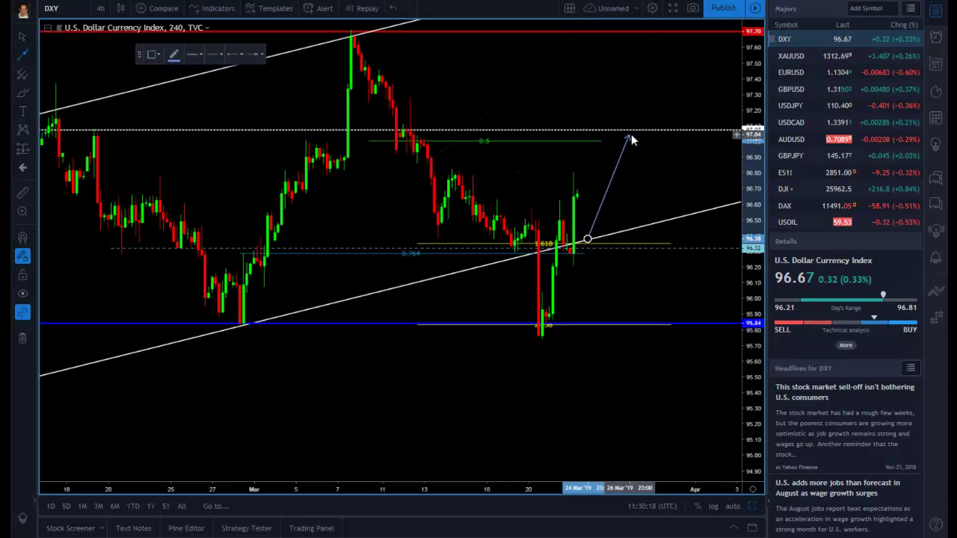
click(630, 134)
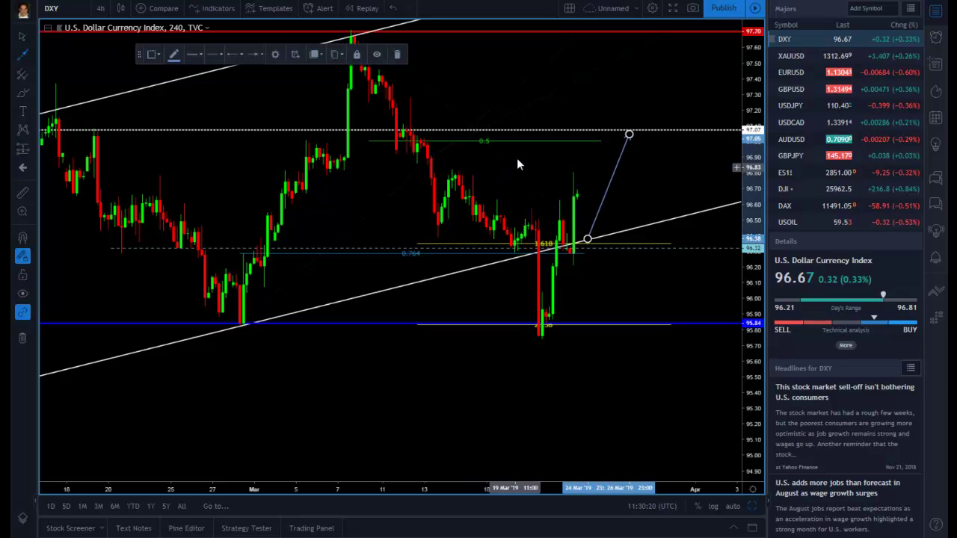
click(136, 76)
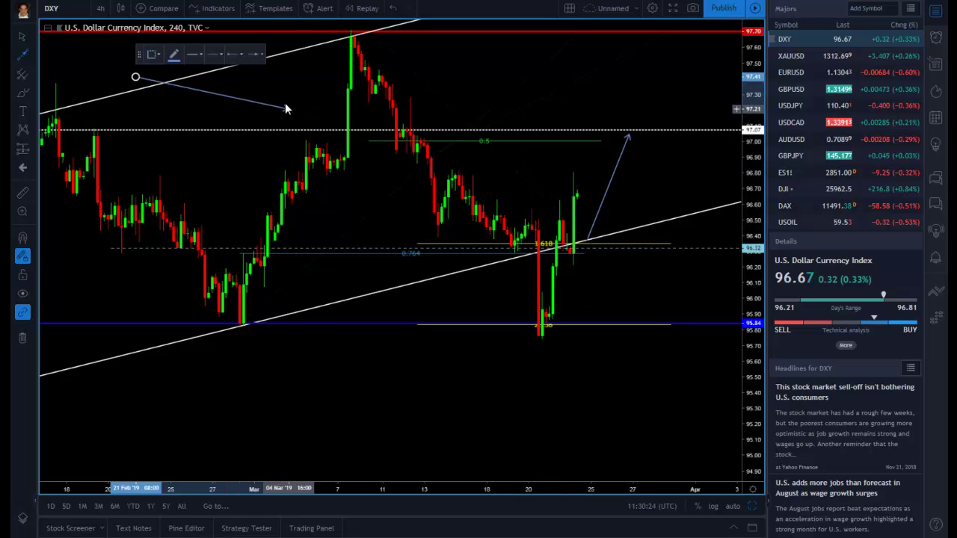
key(Escape)
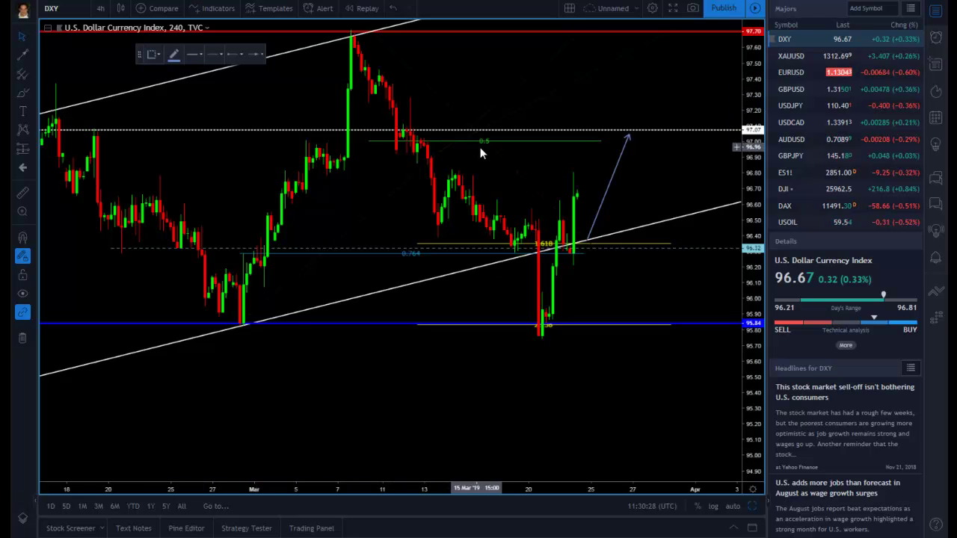
Add an arrow-path leg from the first arrow's tip back down to the channel line.
click(411, 254)
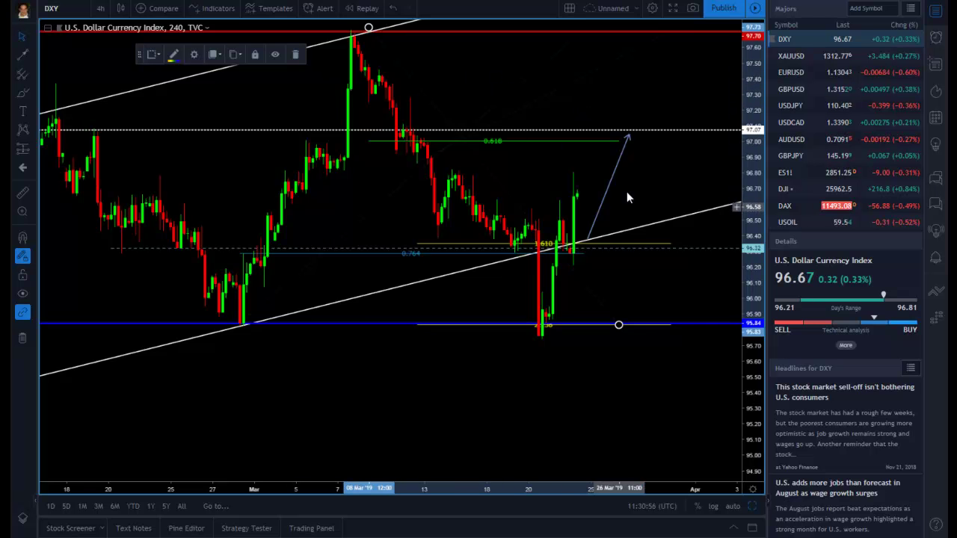
drag(591, 100, 557, 98)
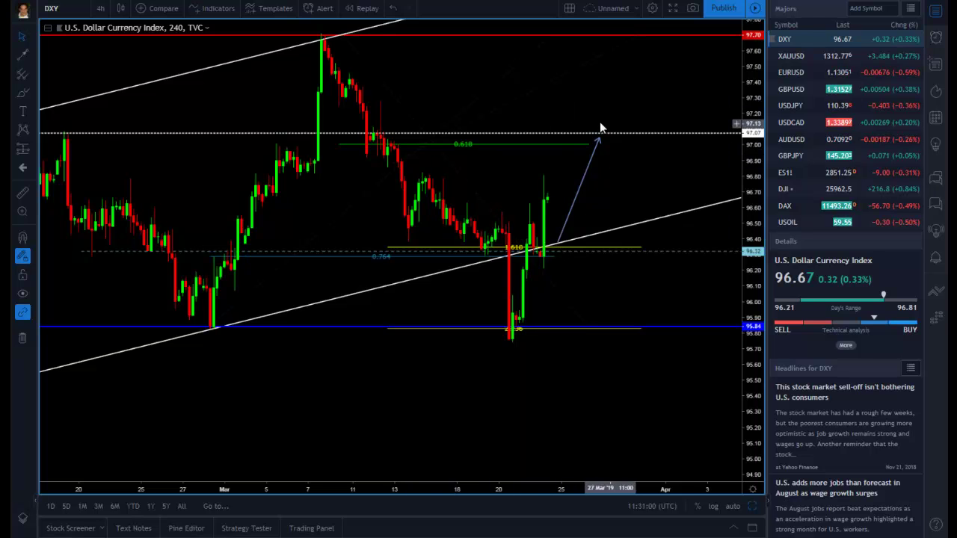
click(25, 53)
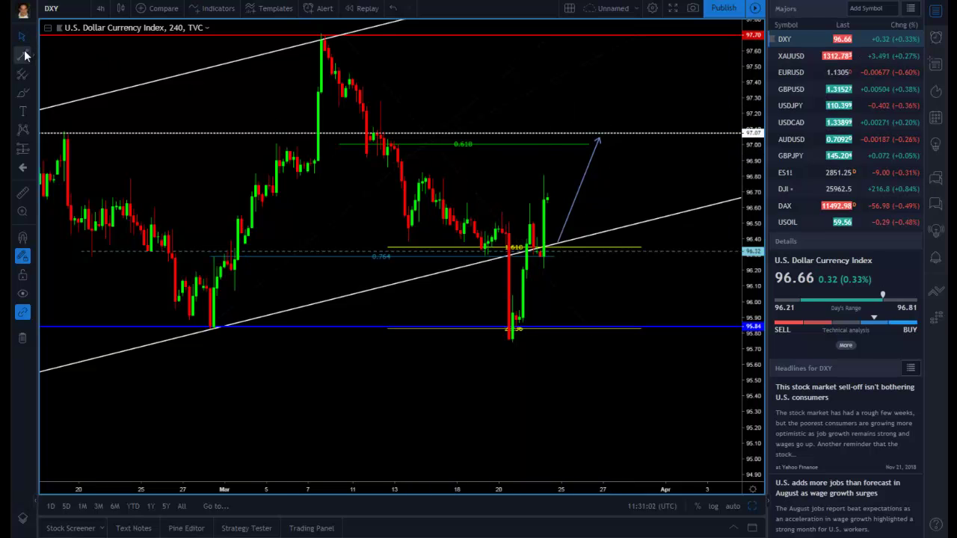
click(606, 135)
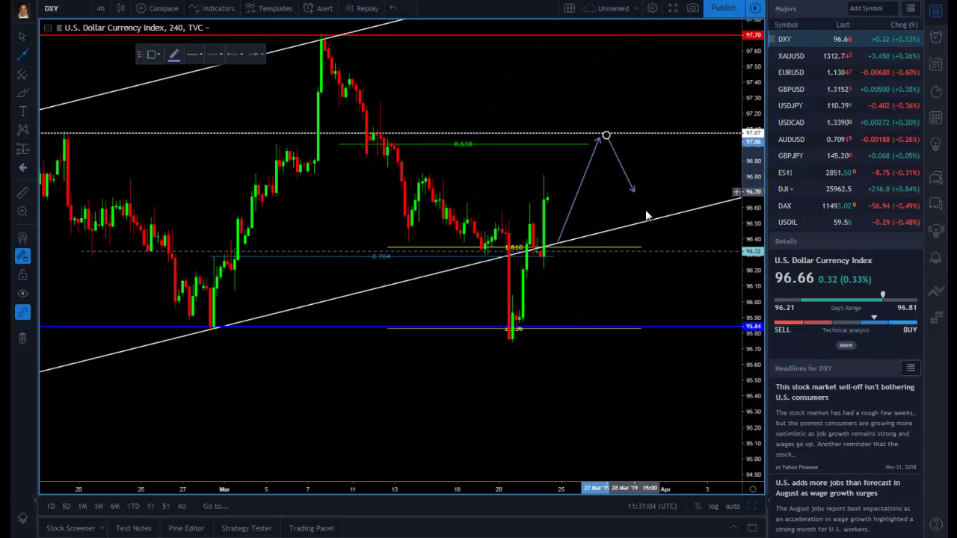
double_click(645, 222)
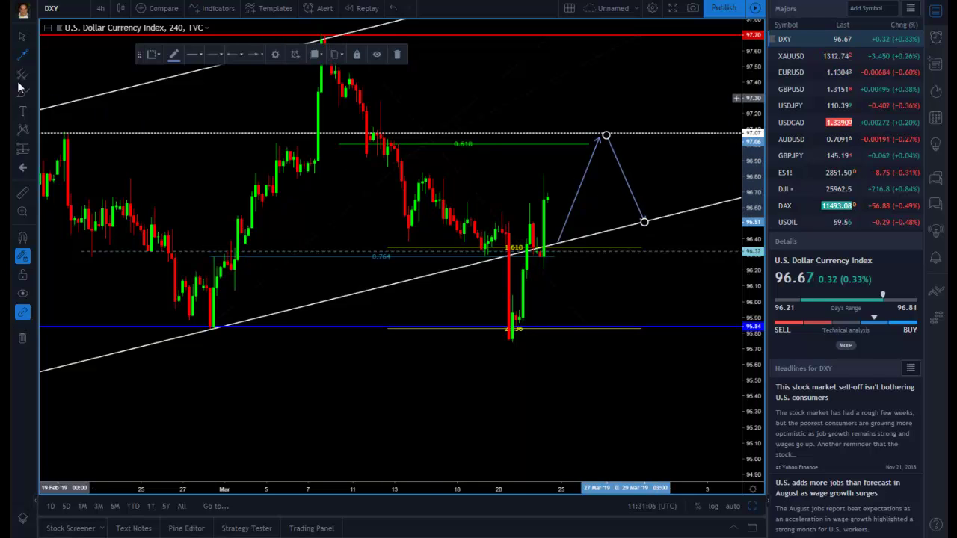
Draw a zig-zag arrow path peaking above 97.07, dipping back, then rising to the 97.70 line.
click(598, 134)
click(611, 95)
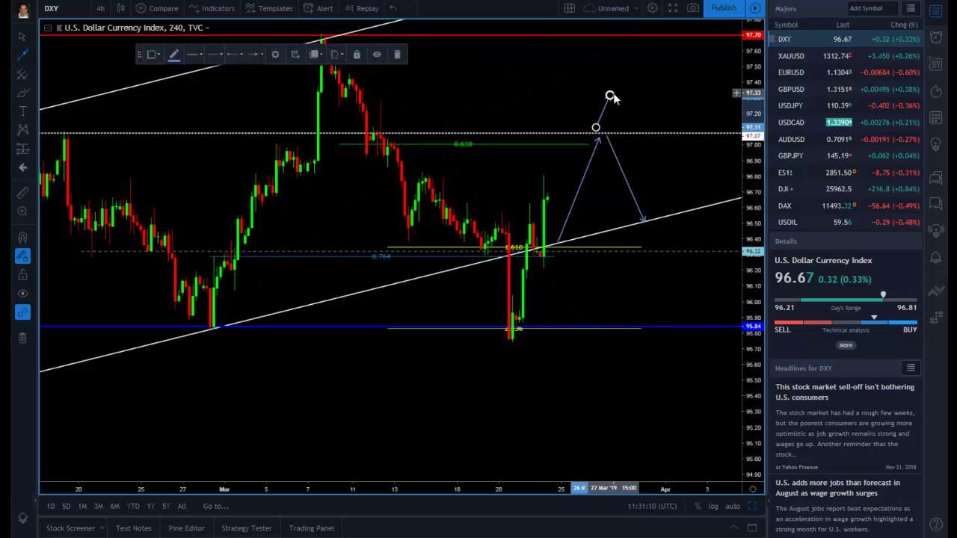
click(636, 131)
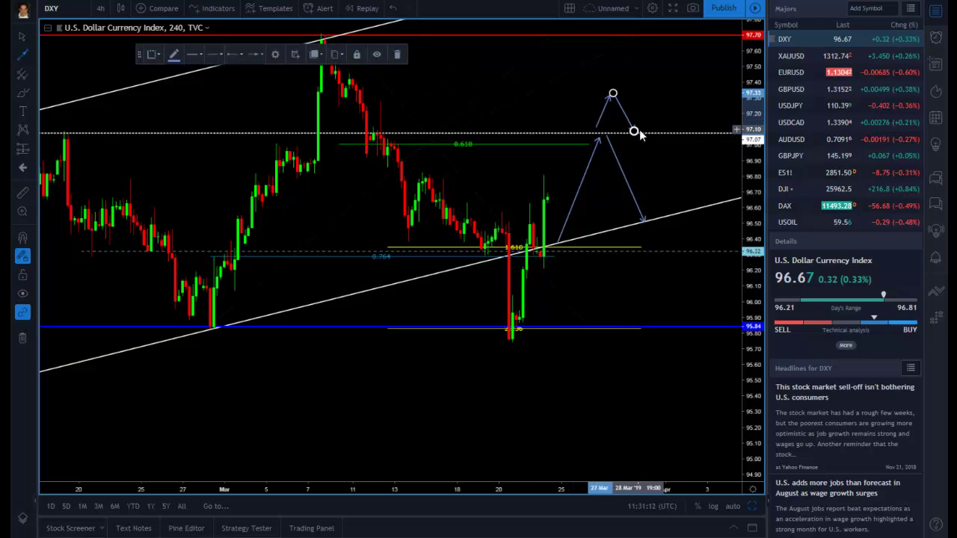
double_click(714, 23)
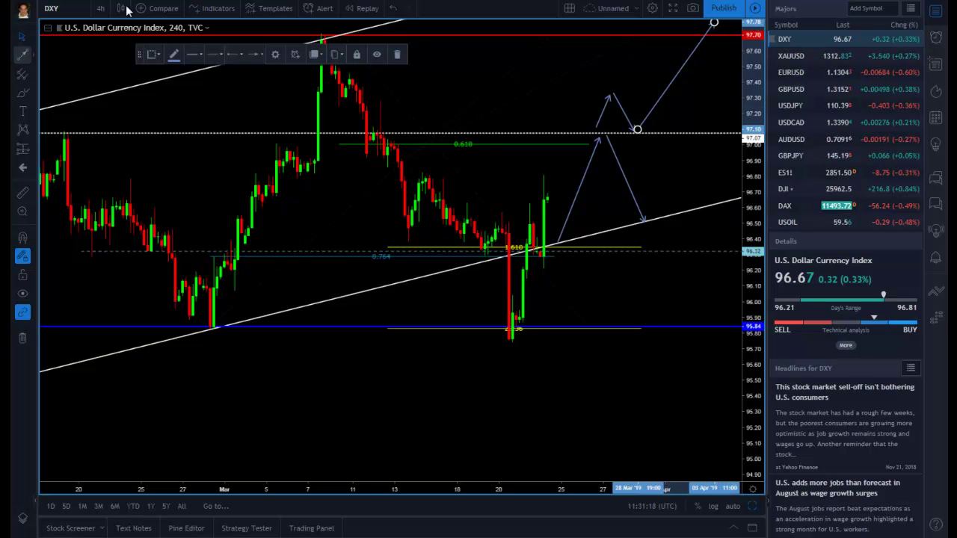
click(123, 66)
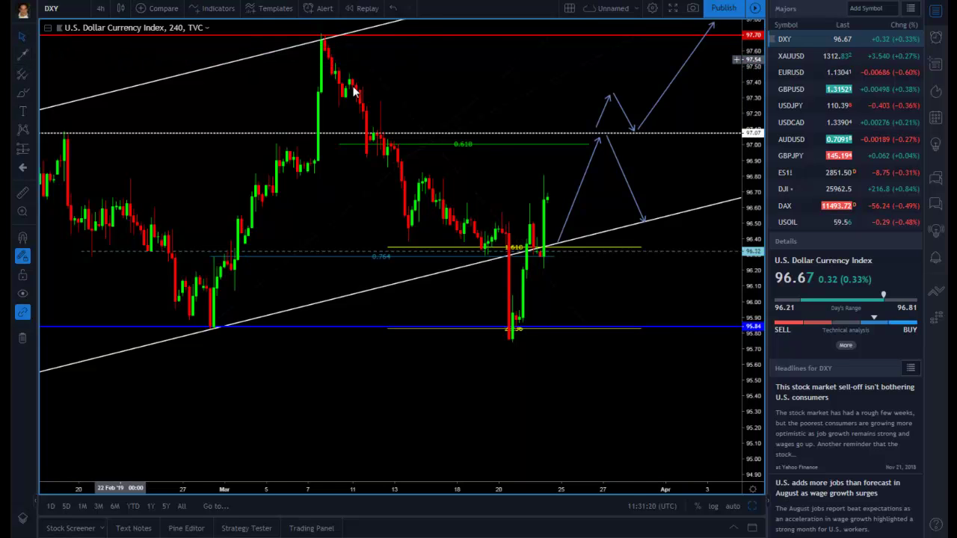
Switch DXY to the 1-day timeframe and auto-fit the price scale to recent bars.
scroll(446, 135, down, 1)
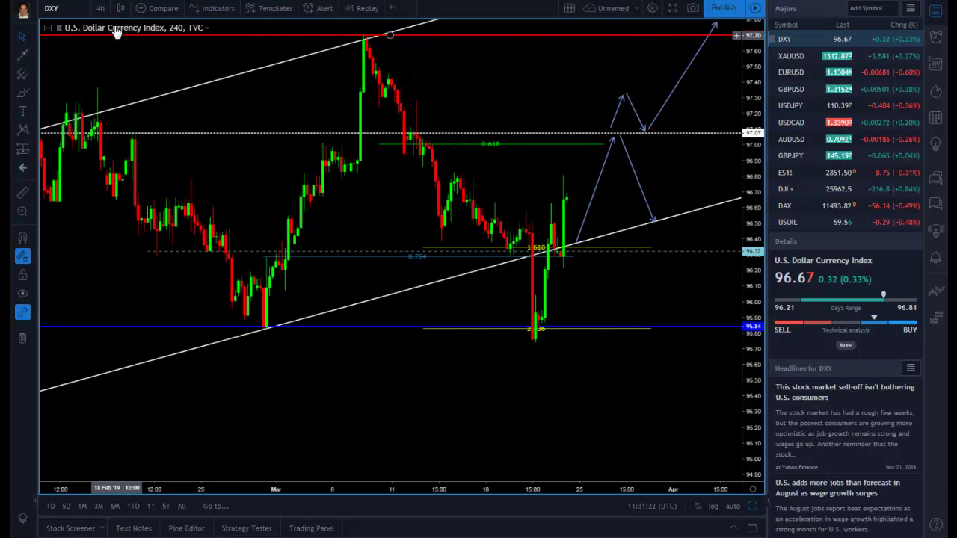
click(102, 9)
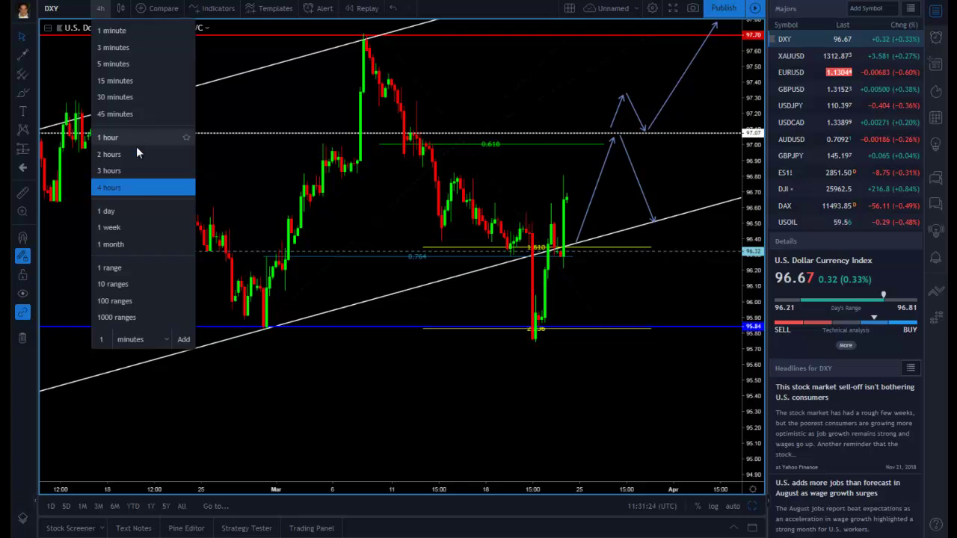
click(139, 208)
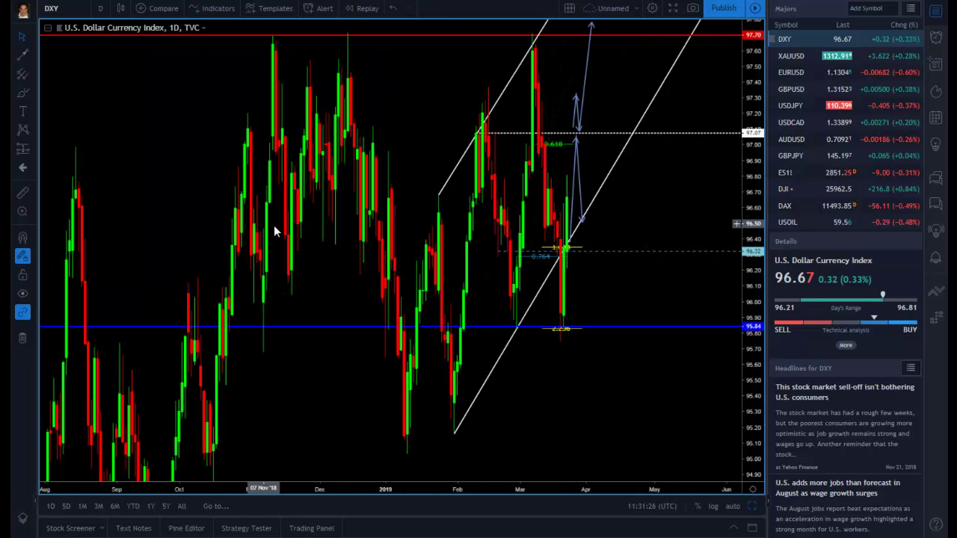
drag(633, 154, 680, 162)
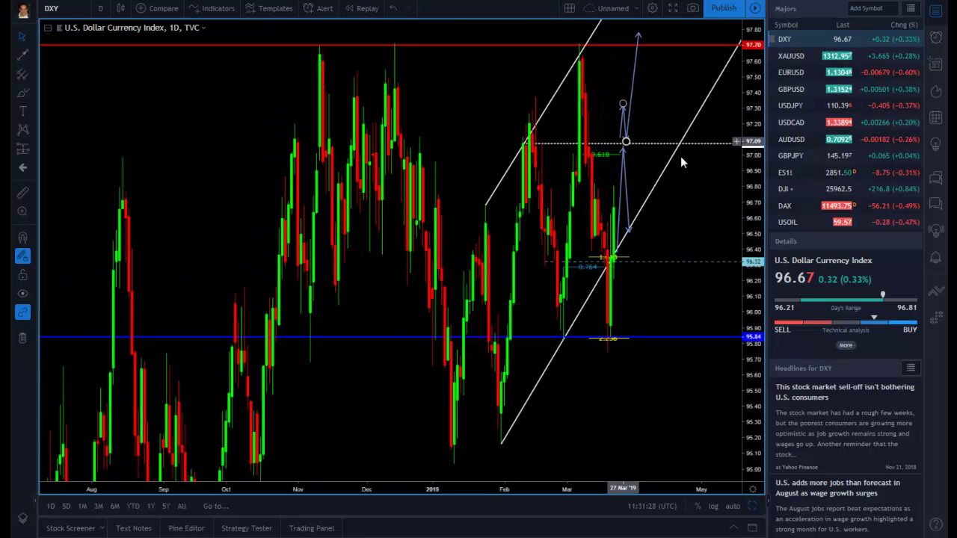
double_click(758, 202)
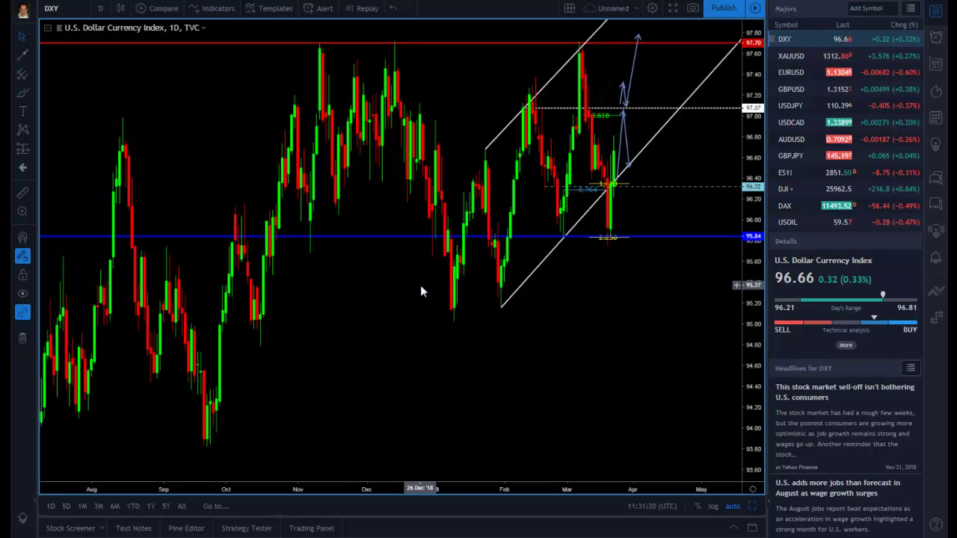
Draw small rectangles over the November, December and March tops near 97.70.
click(30, 53)
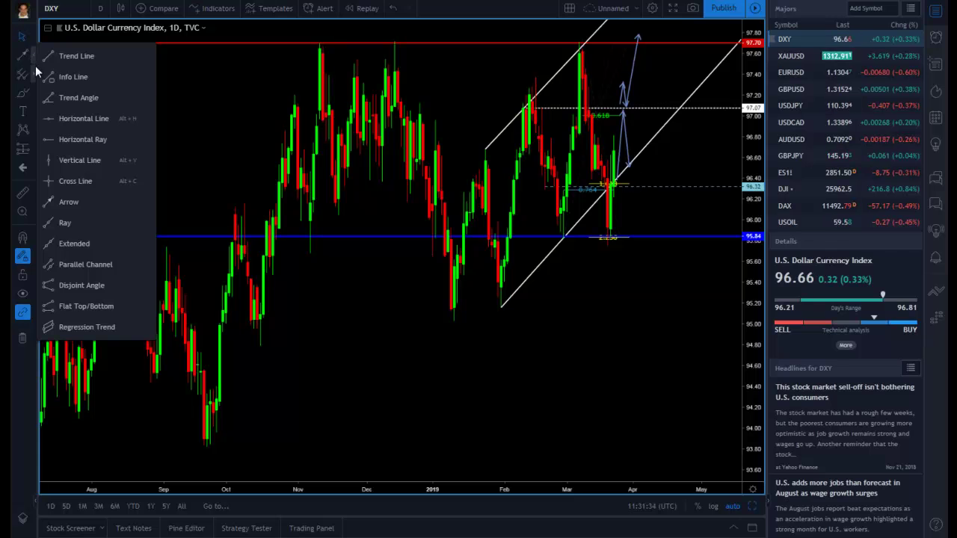
click(35, 75)
click(33, 75)
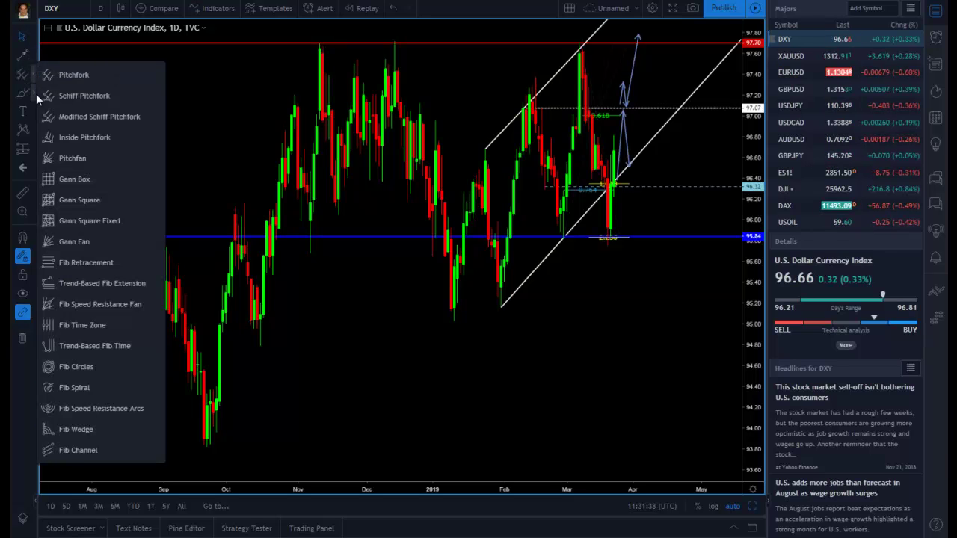
click(35, 94)
click(66, 115)
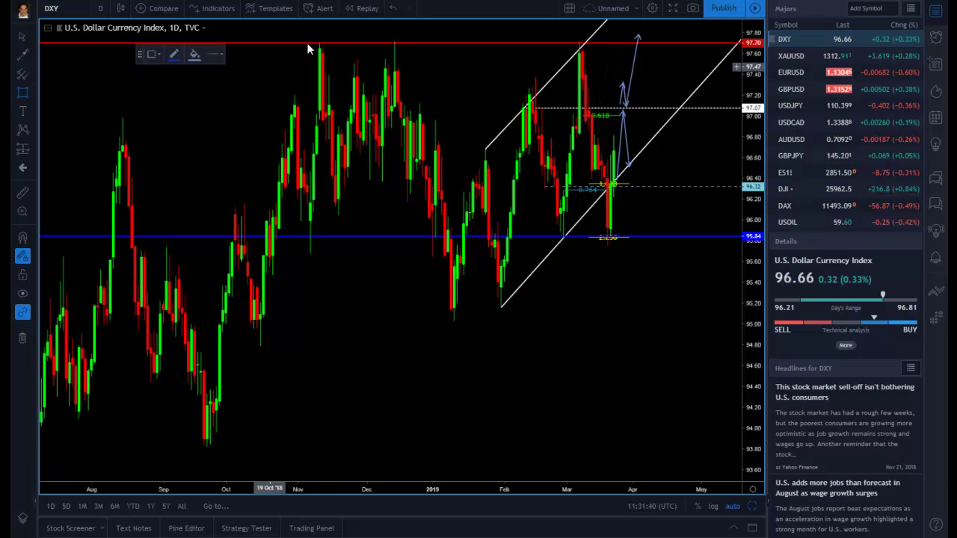
click(320, 36)
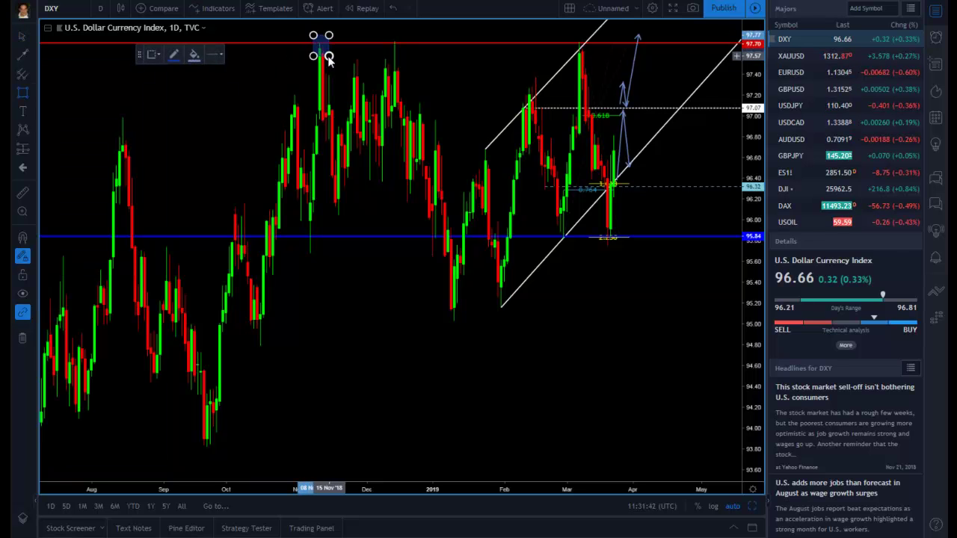
click(396, 49)
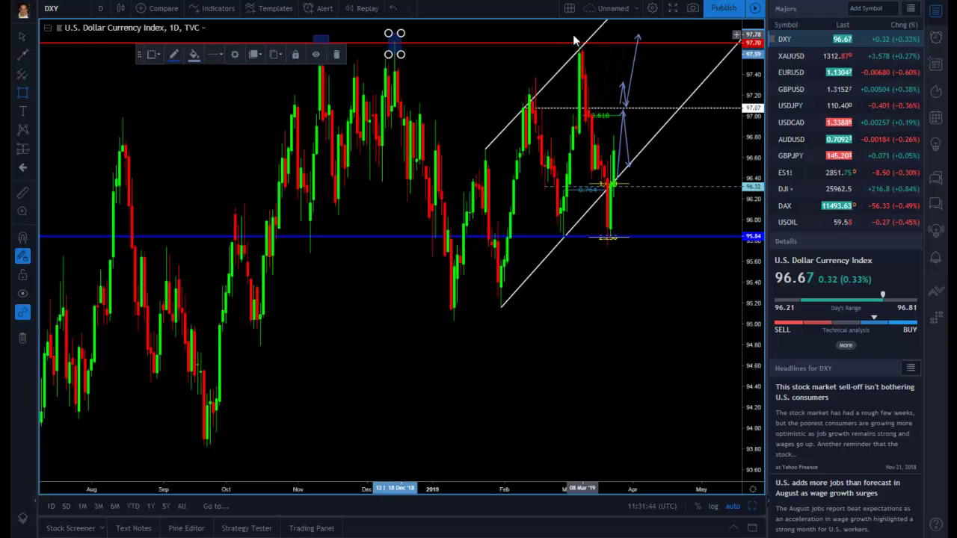
drag(579, 48, 585, 52)
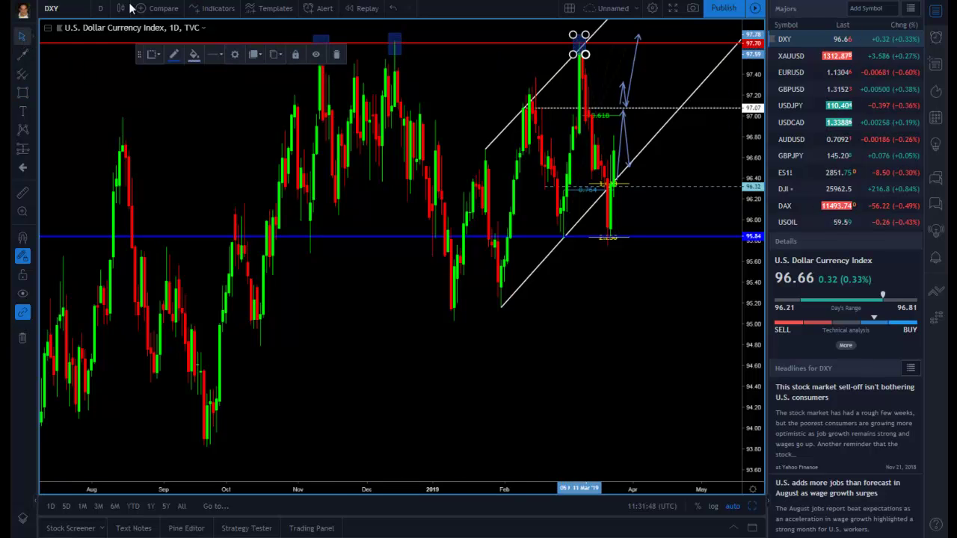
click(219, 119)
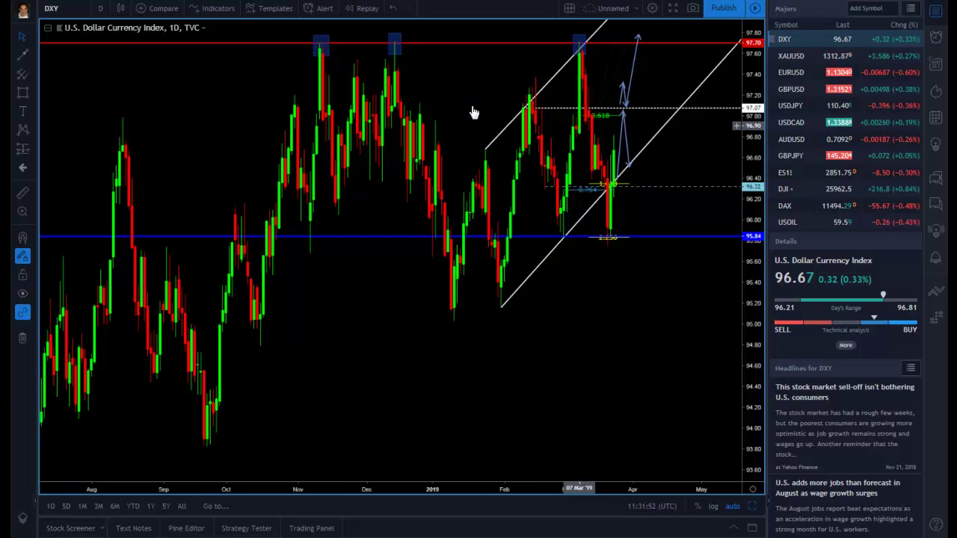
Set the interval back to 4 hours and pan so the 97.70 box and zigzag arrows show.
click(103, 9)
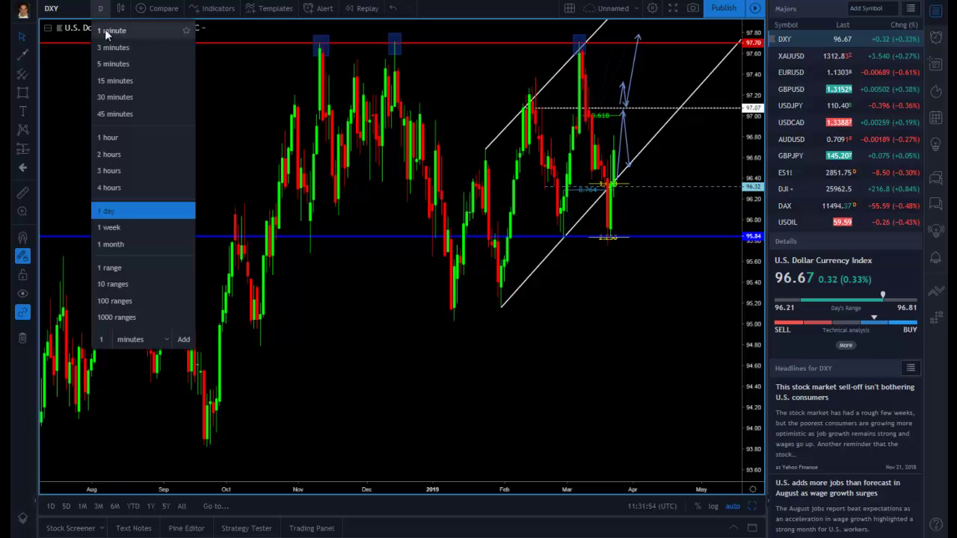
click(133, 189)
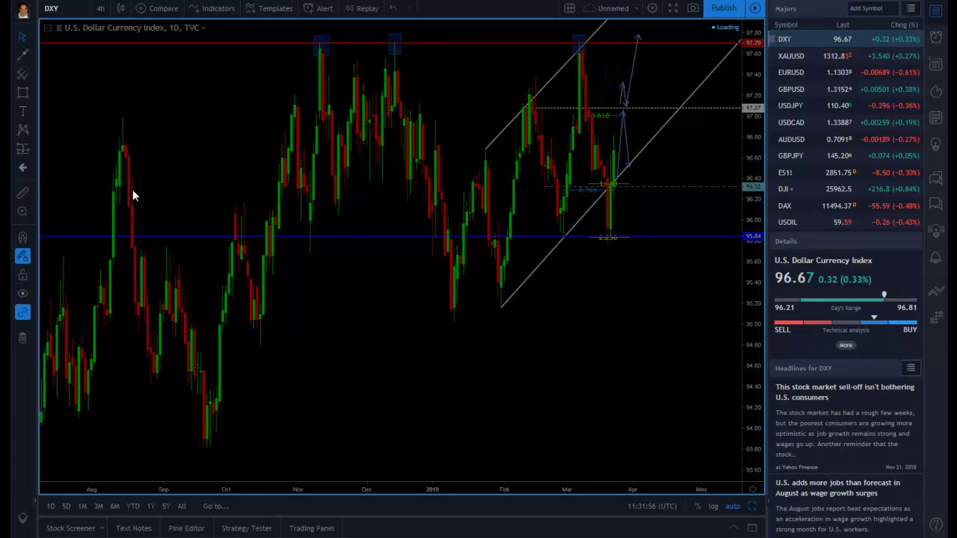
drag(551, 128, 425, 117)
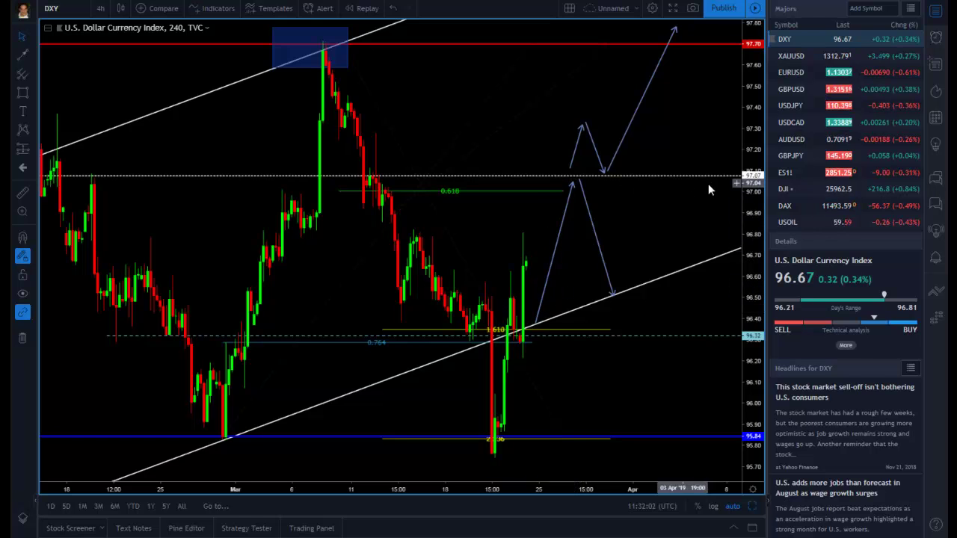
mouse_move(217, 146)
mouse_down()
mouse_move(286, 158)
mouse_move(198, 161)
mouse_up()
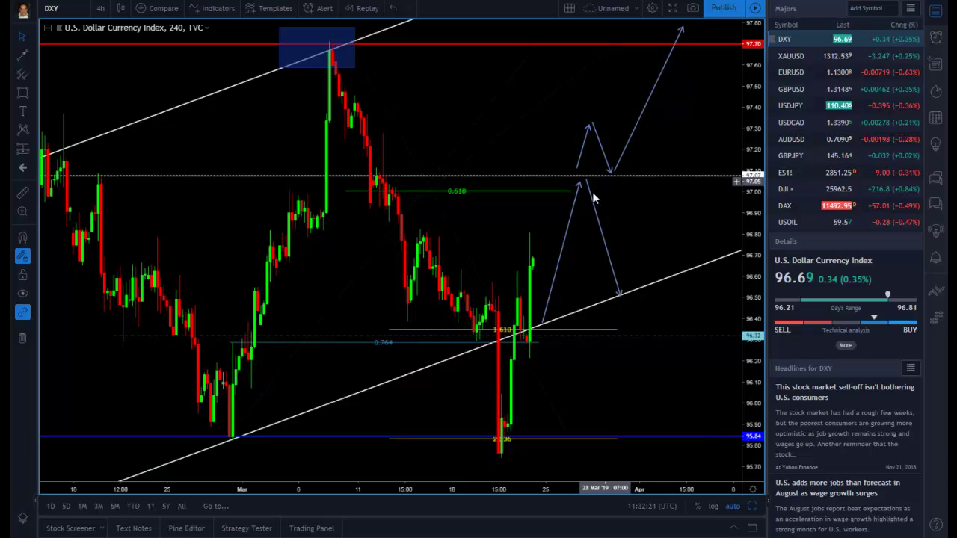
click(590, 125)
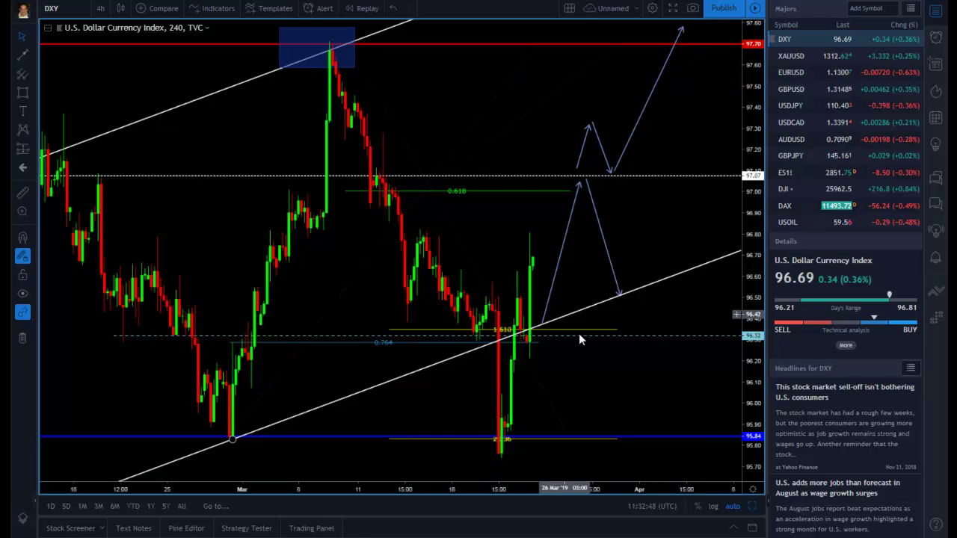
scroll(602, 359, down, 1)
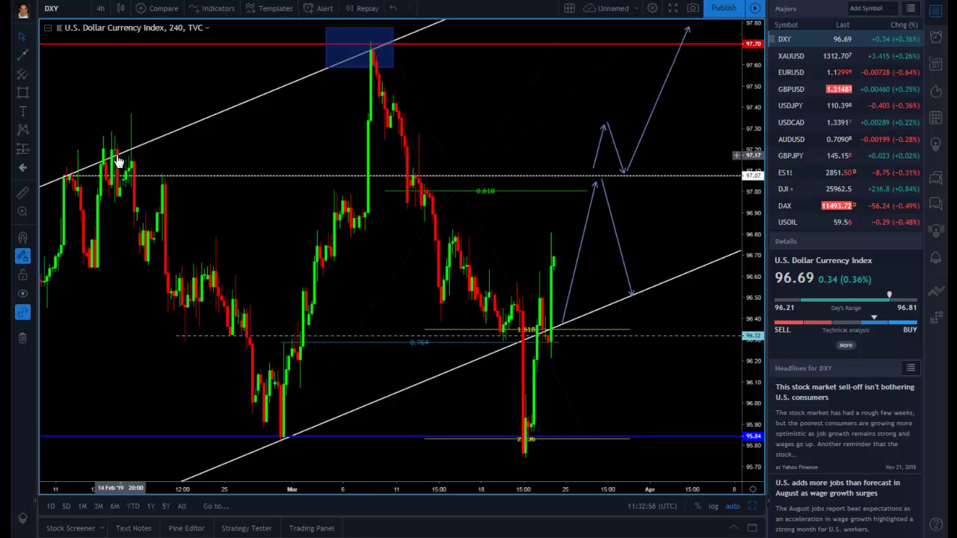
click(491, 191)
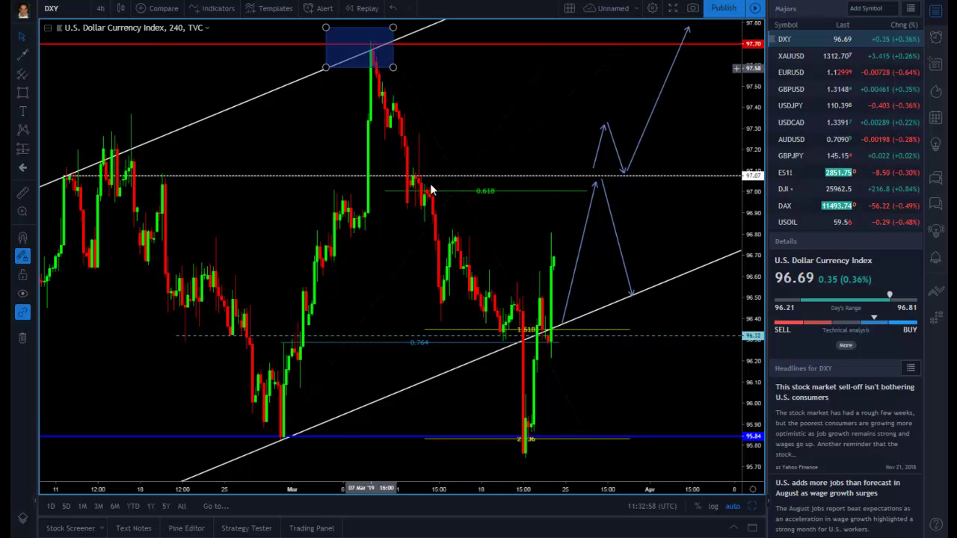
click(547, 162)
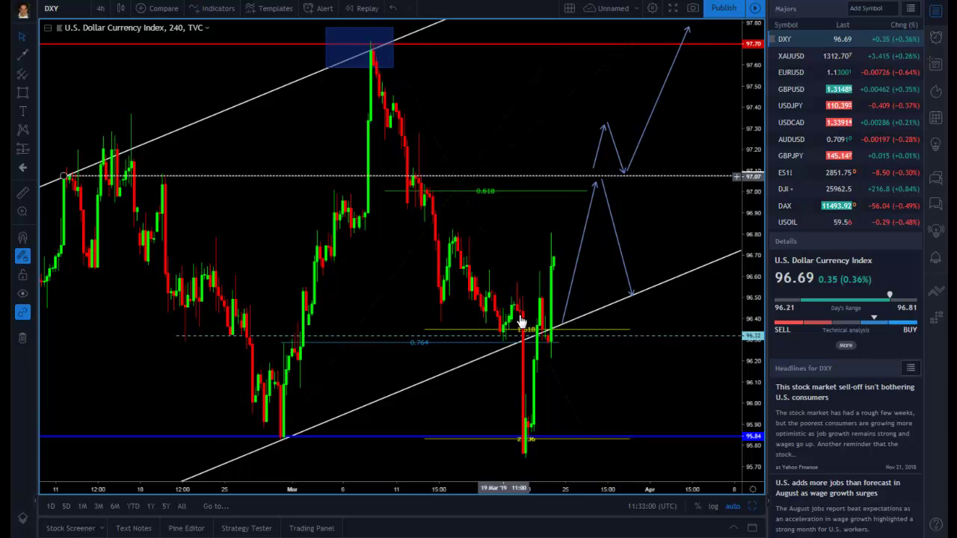